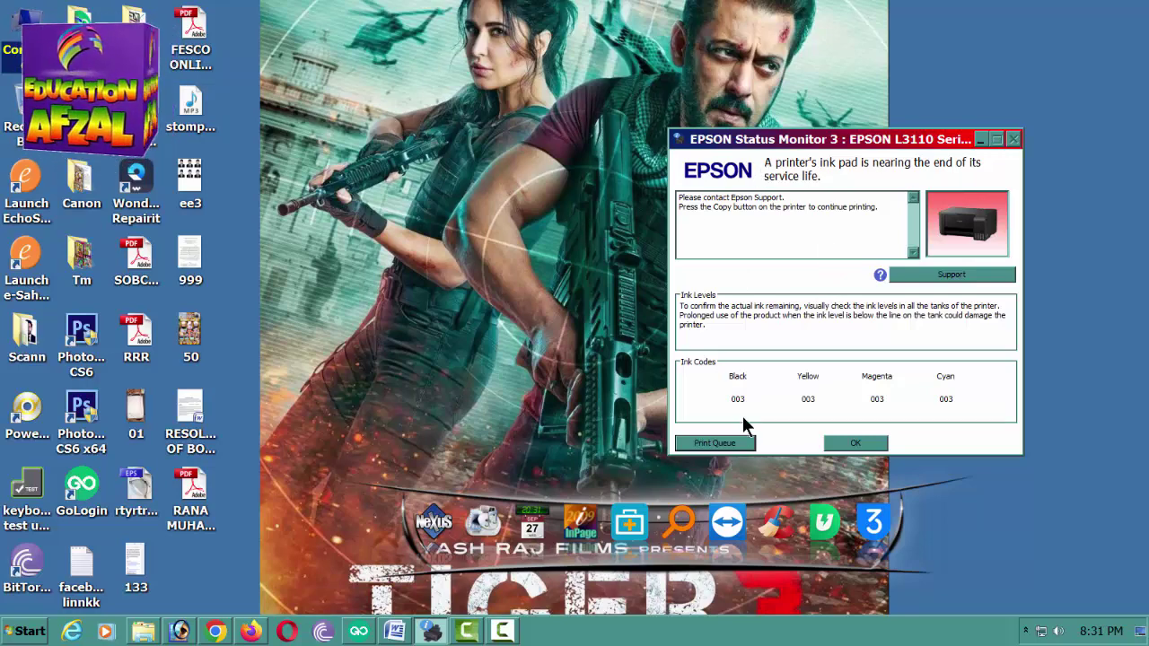
pyautogui.rightClick(832, 99)
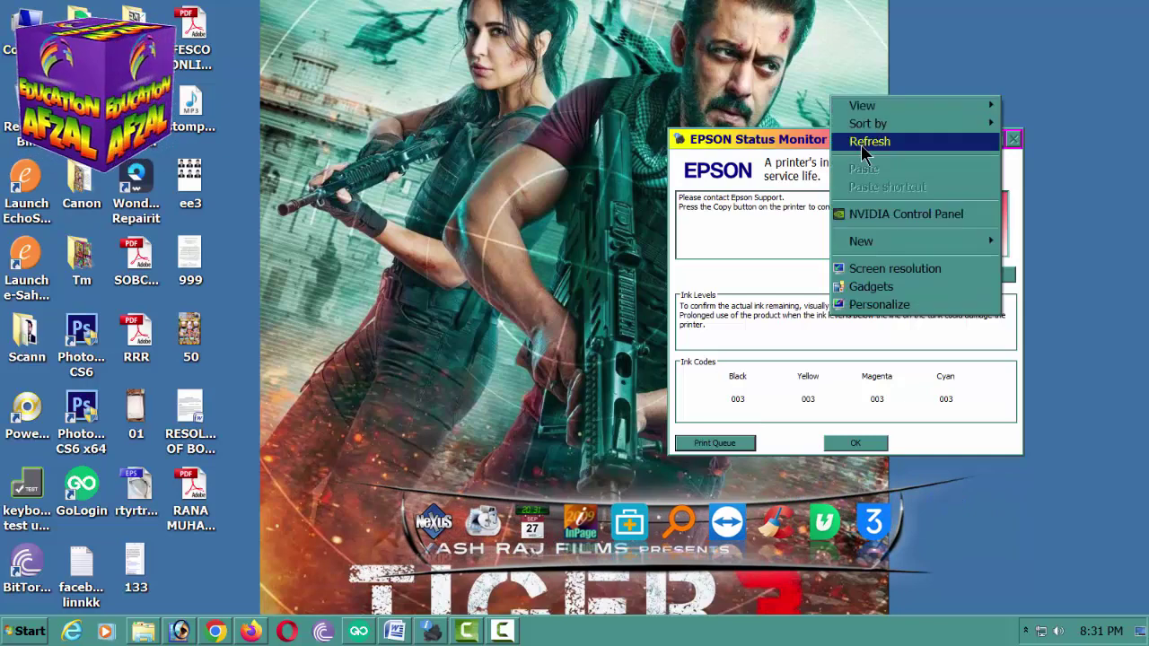
pyautogui.click(863, 142)
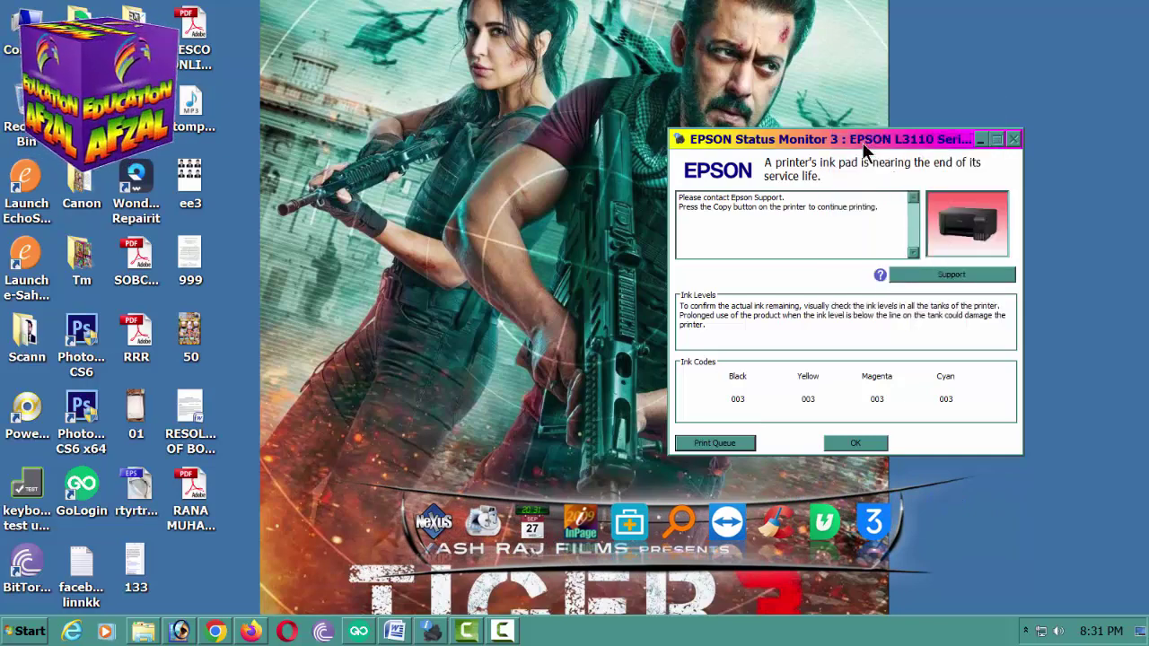
pyautogui.rightClick(496, 200)
pyautogui.click(542, 251)
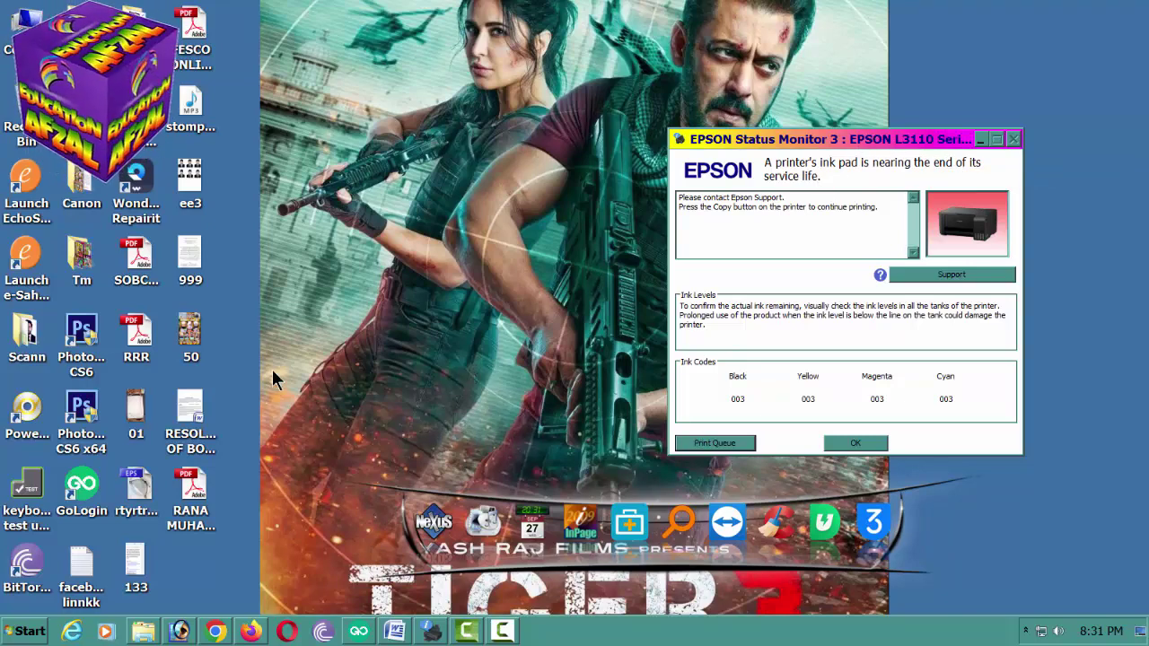
# Switch to Chrome and open the Google home page in a new tab
pyautogui.click(216, 632)
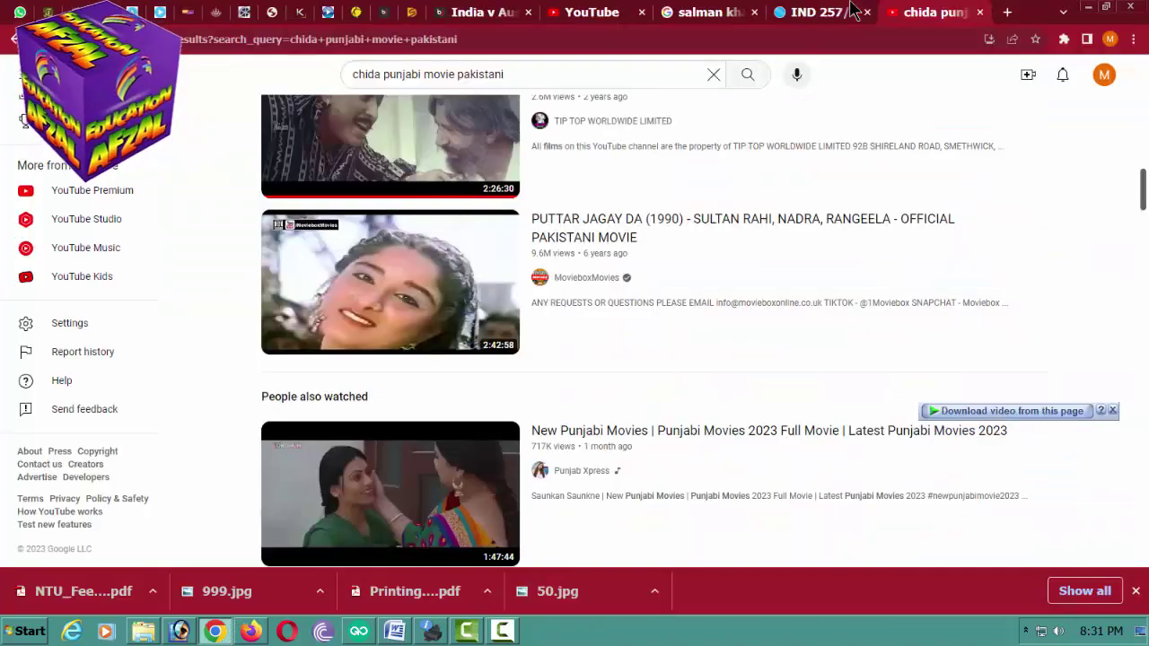
pyautogui.click(1007, 12)
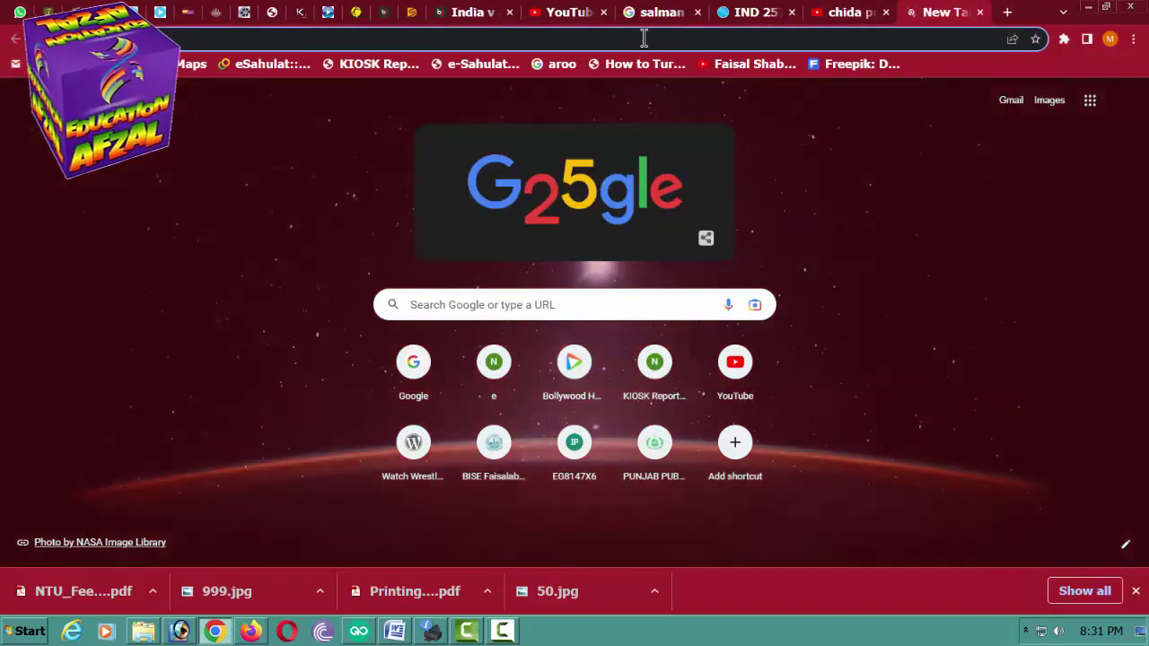
pyautogui.click(643, 37)
pyautogui.write('google')
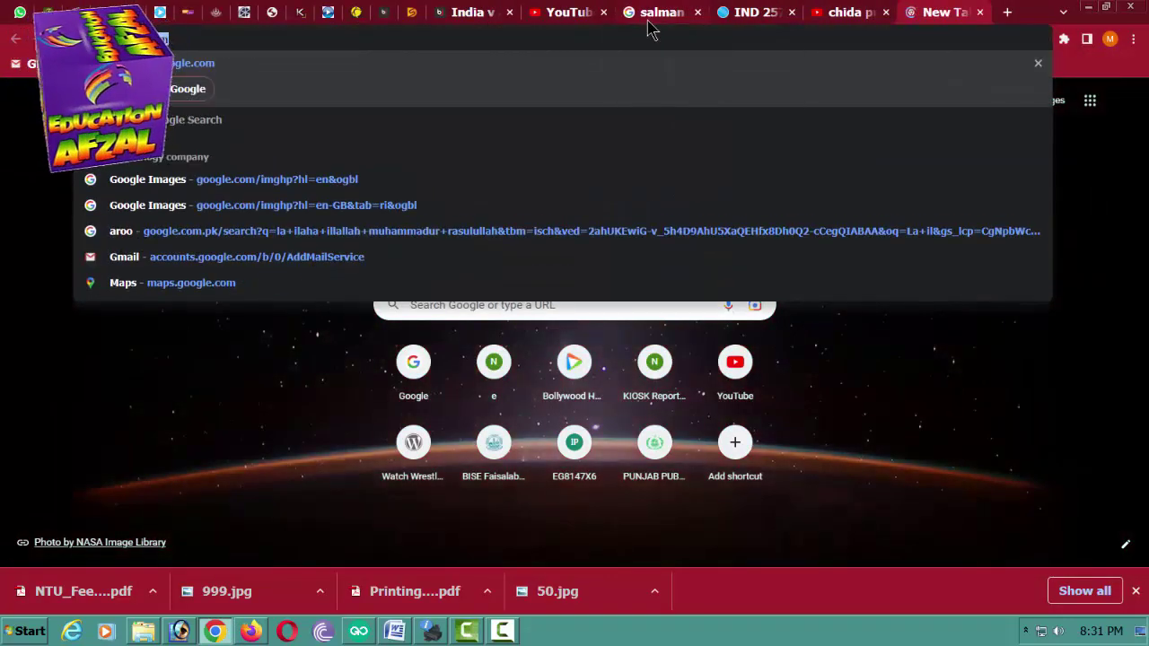
pyautogui.press('Return')
# Search Google for "epson l3110 resetter free download", look through the results, and minimize the browser
pyautogui.write('epson ')
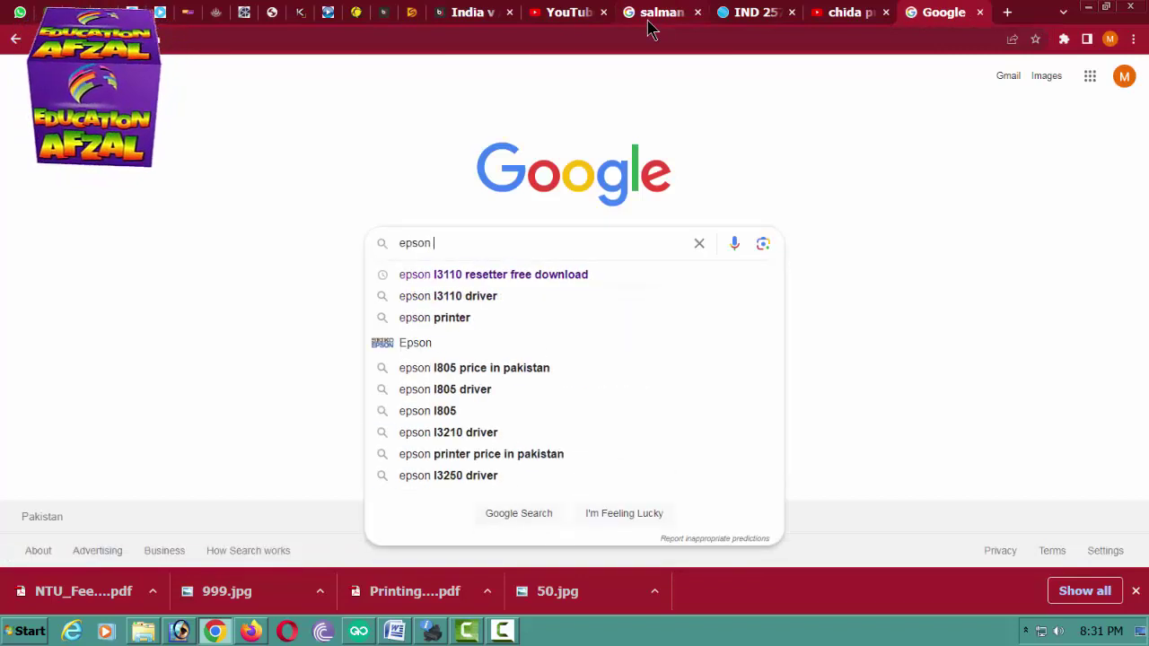
pyautogui.write('l3110 re')
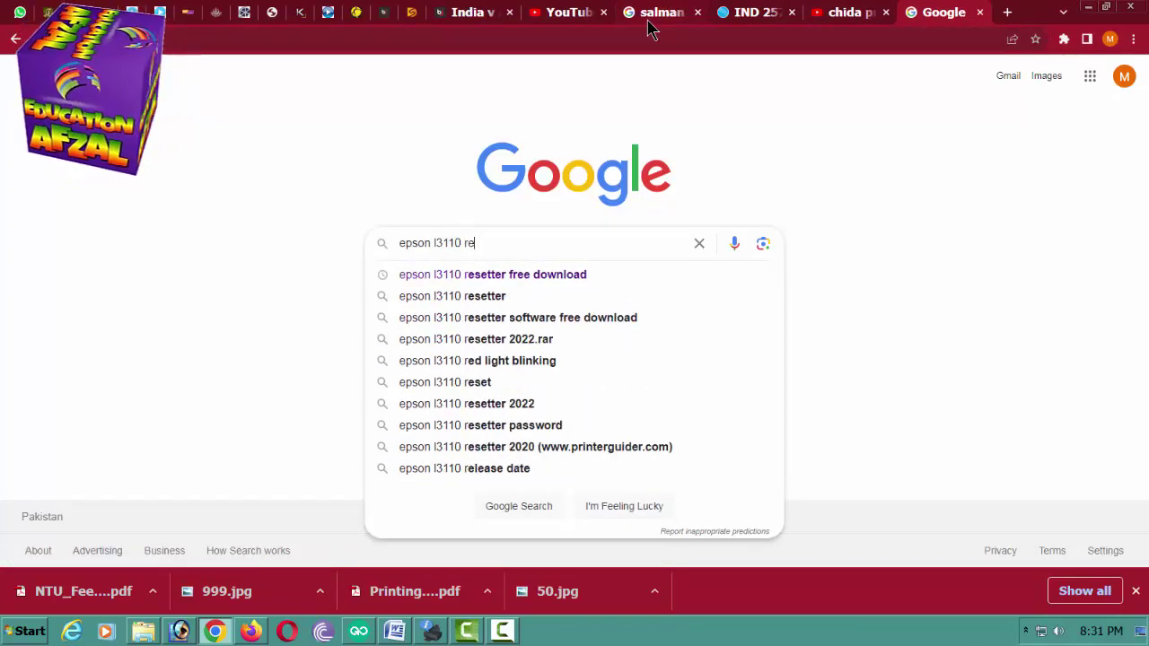
pyautogui.write('setter')
pyautogui.press('Down')
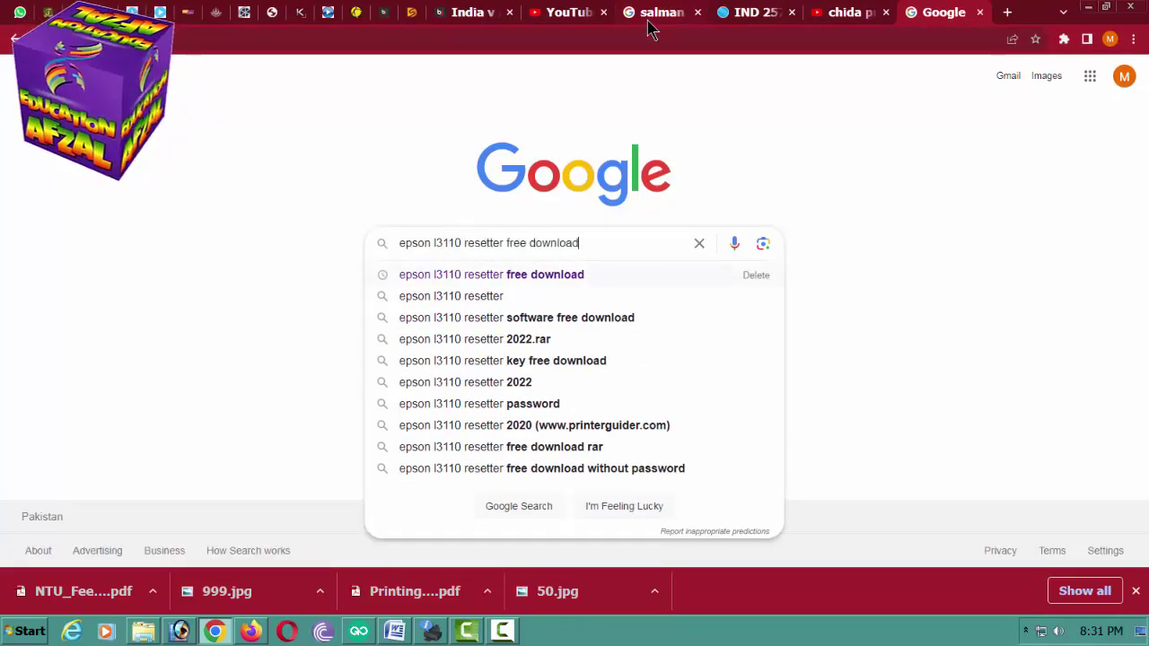
pyautogui.press('Return')
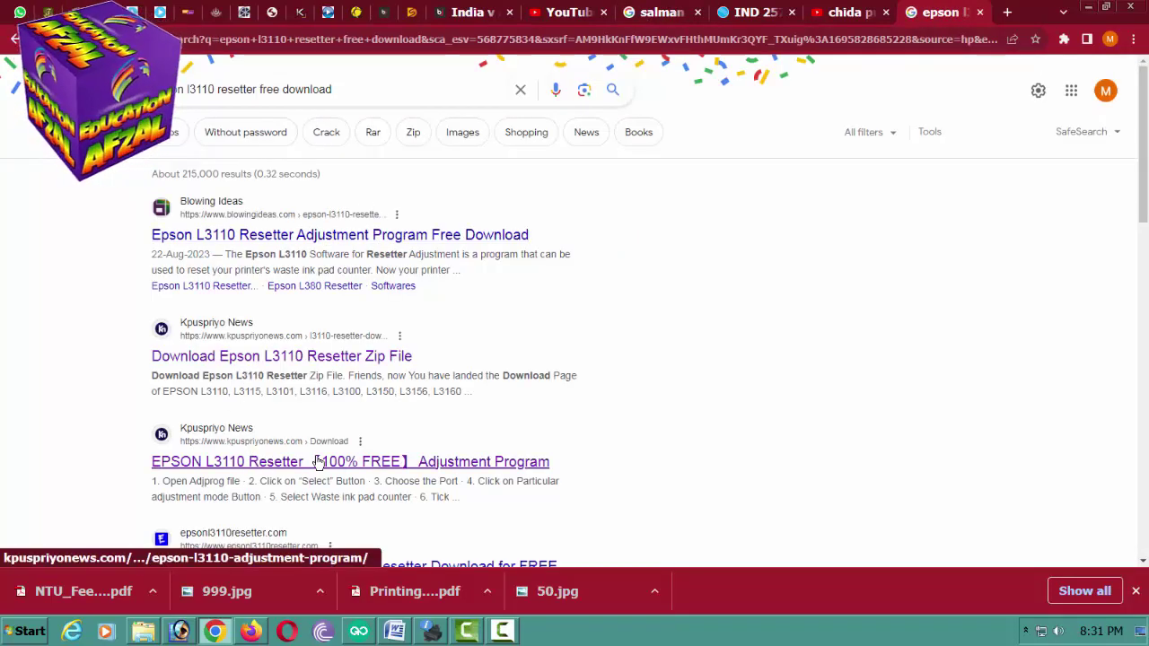
pyautogui.scroll(-2, 316, 461)
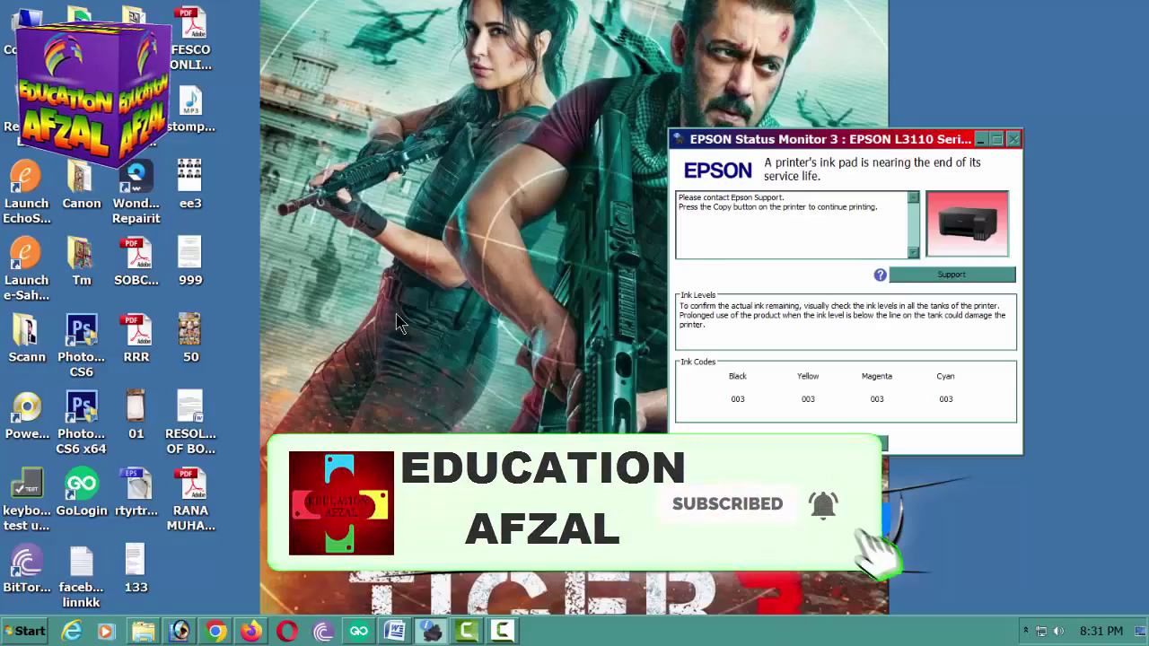
pyautogui.click(1089, 7)
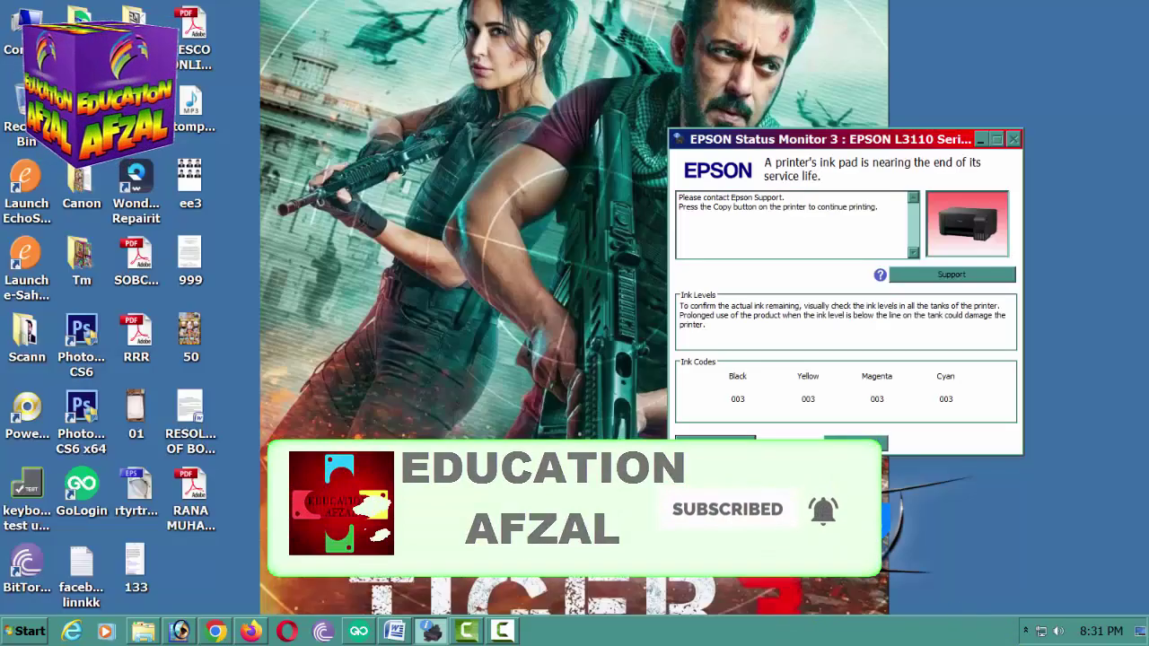
# Open the Epson L3110 Resetter 2020 archive from the Epson l3110 resetter folder and run Adjprog.exe from its subfolder
pyautogui.click(143, 631)
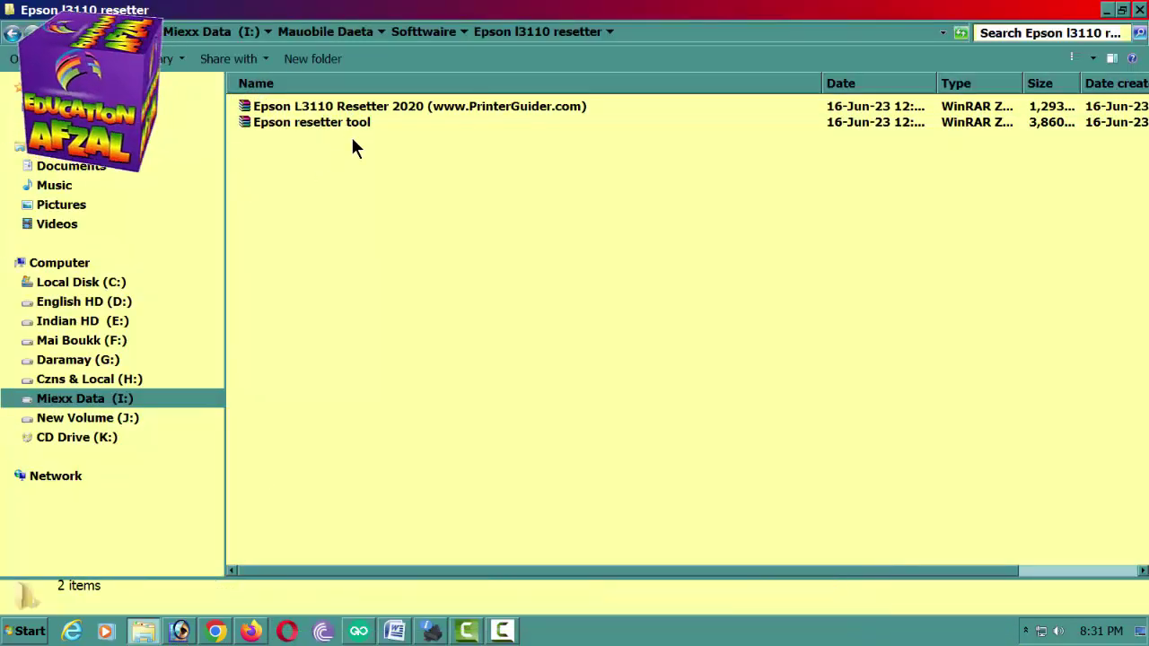
pyautogui.doubleClick(335, 109)
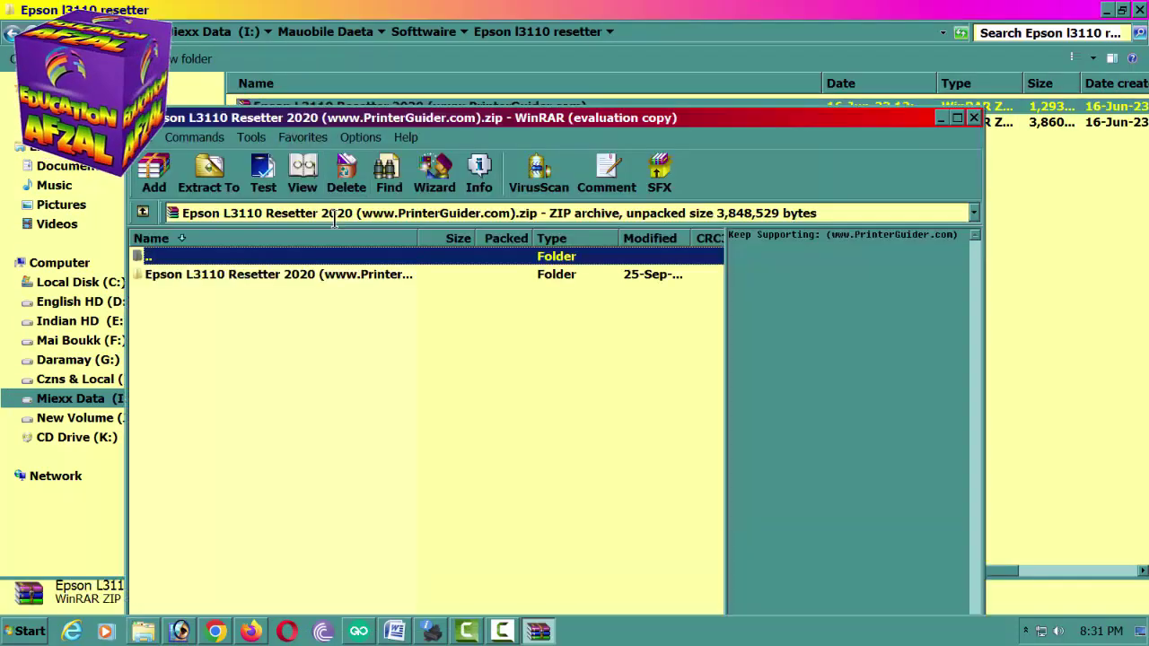
pyautogui.doubleClick(246, 276)
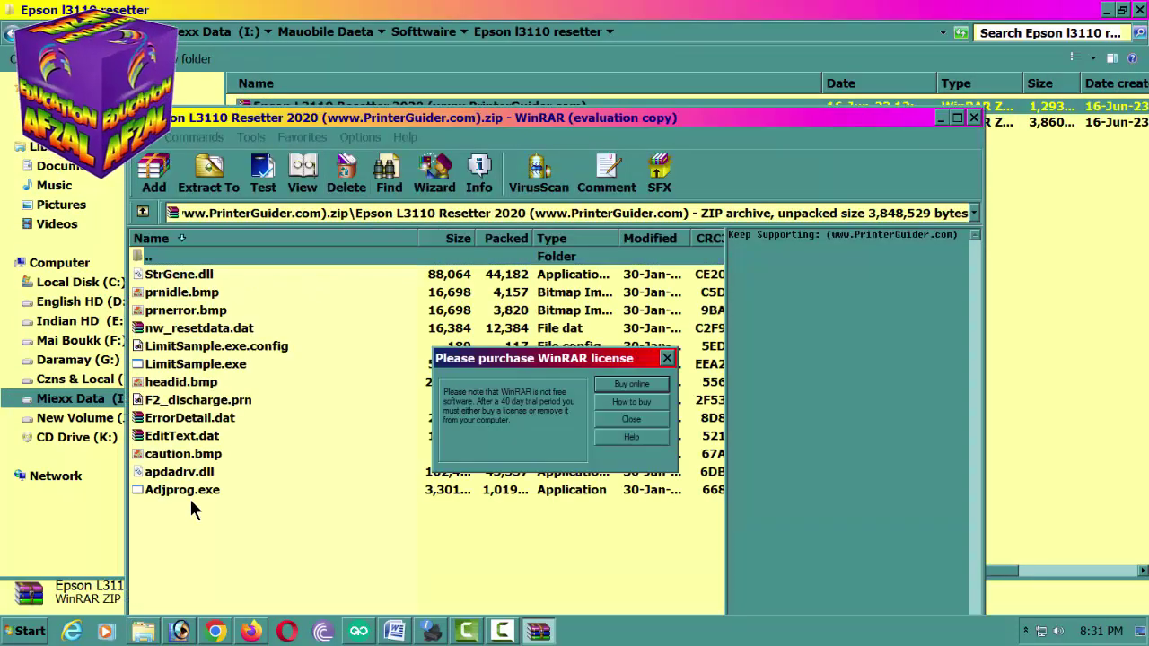
pyautogui.click(633, 418)
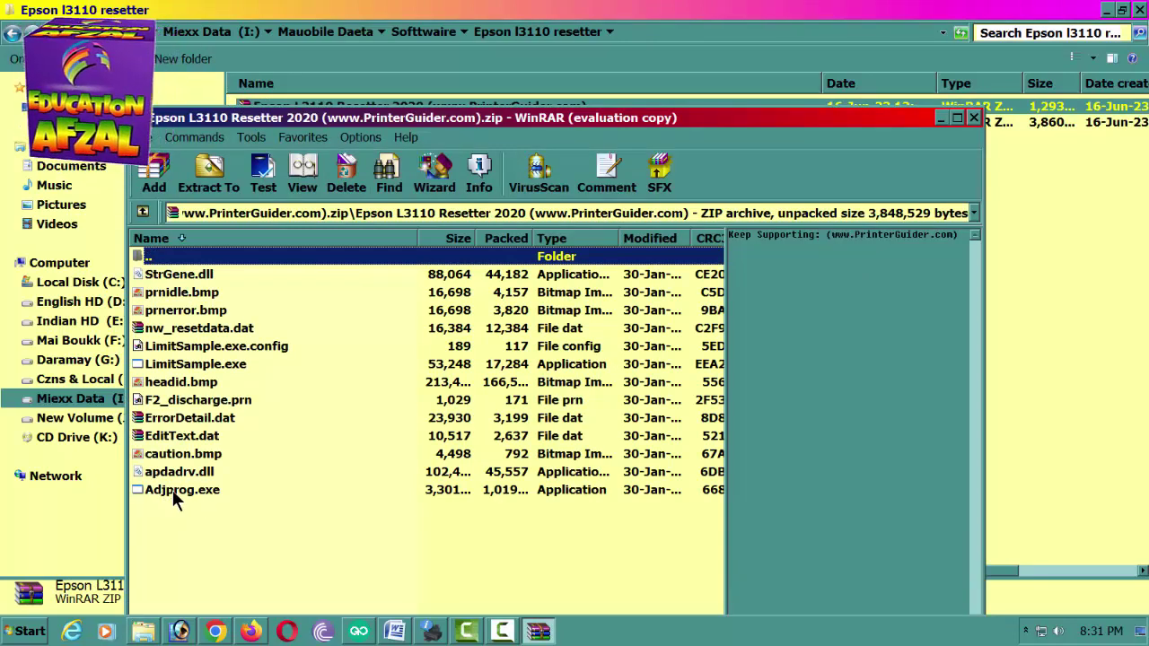
pyautogui.doubleClick(173, 490)
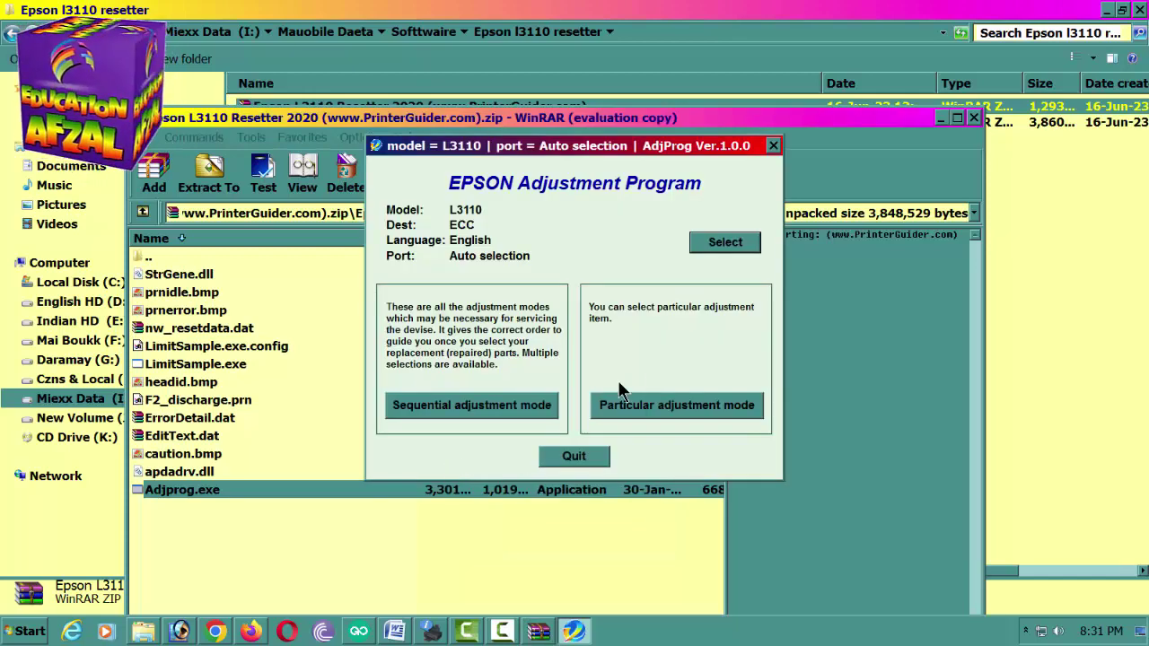
# Set the adjustment program's port to USB001 (L3110 Series) and confirm the selection
pyautogui.click(725, 242)
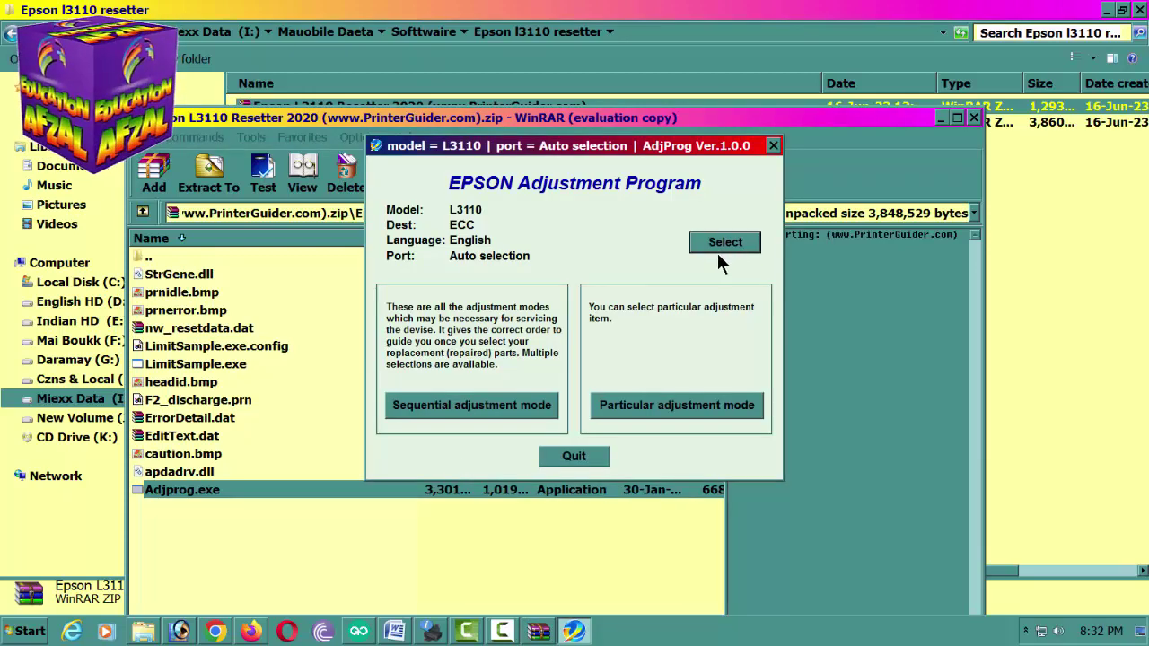
pyautogui.click(719, 251)
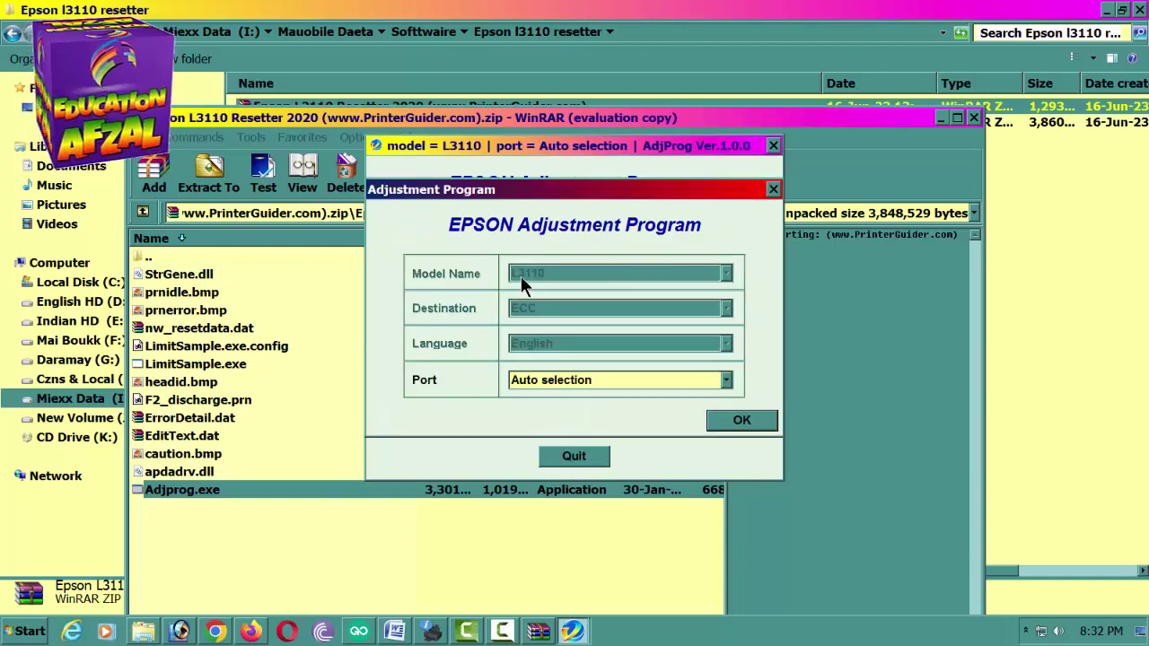
pyautogui.click(554, 381)
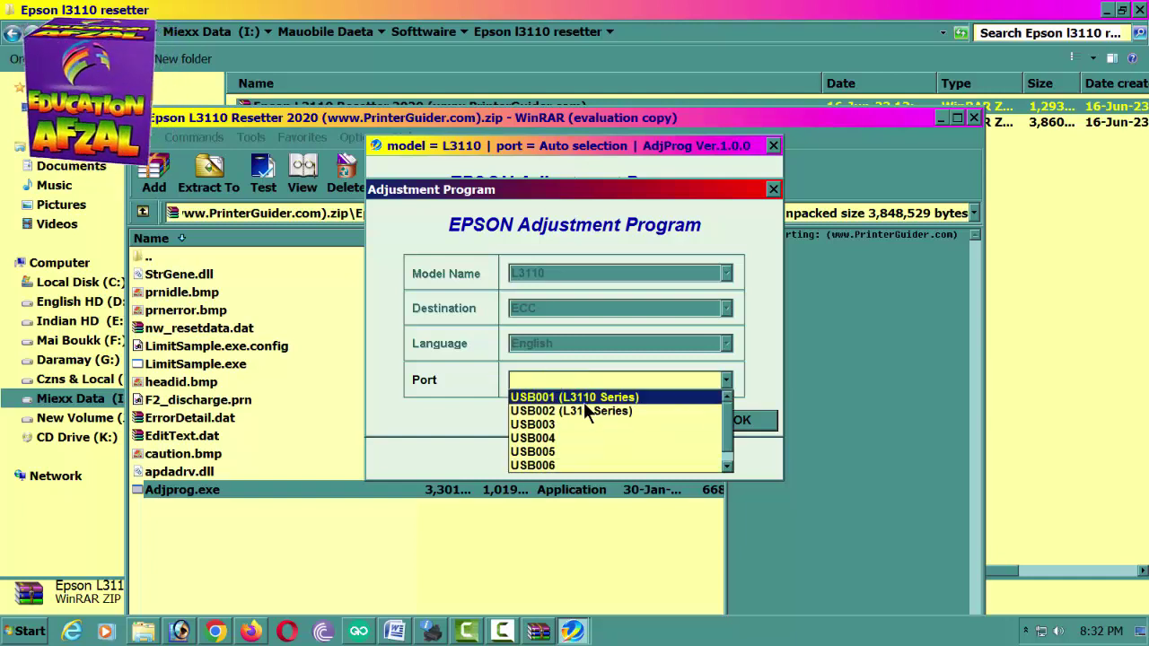
pyautogui.scroll(-1, 600, 444)
pyautogui.scroll(1, 600, 444)
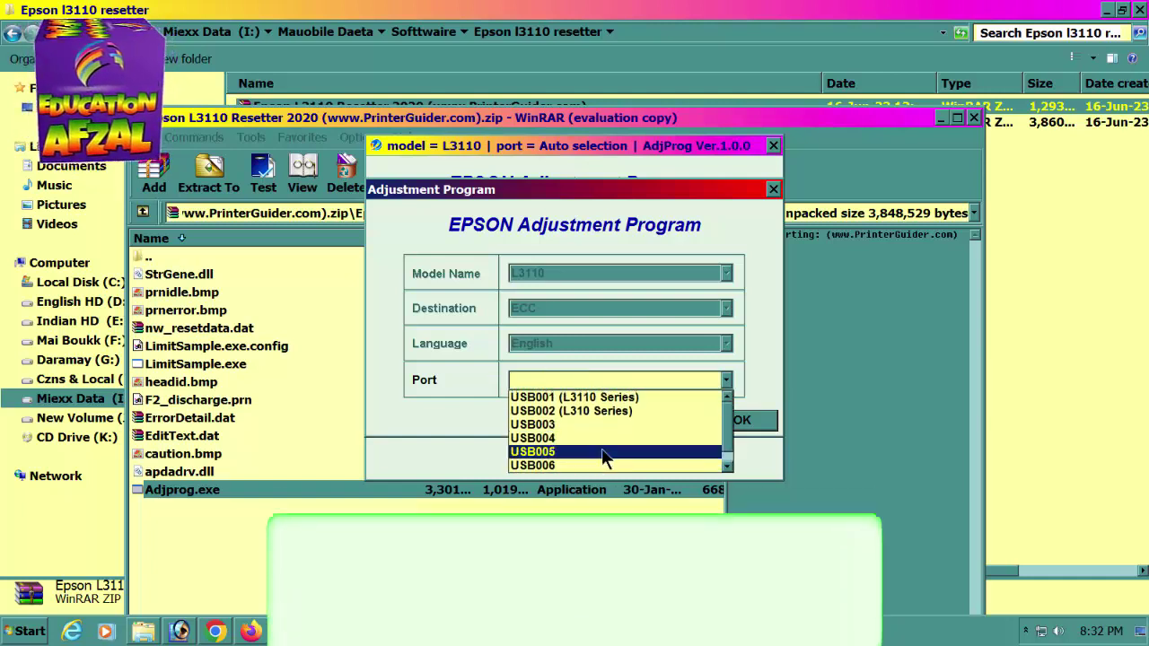
pyautogui.click(603, 398)
pyautogui.click(741, 420)
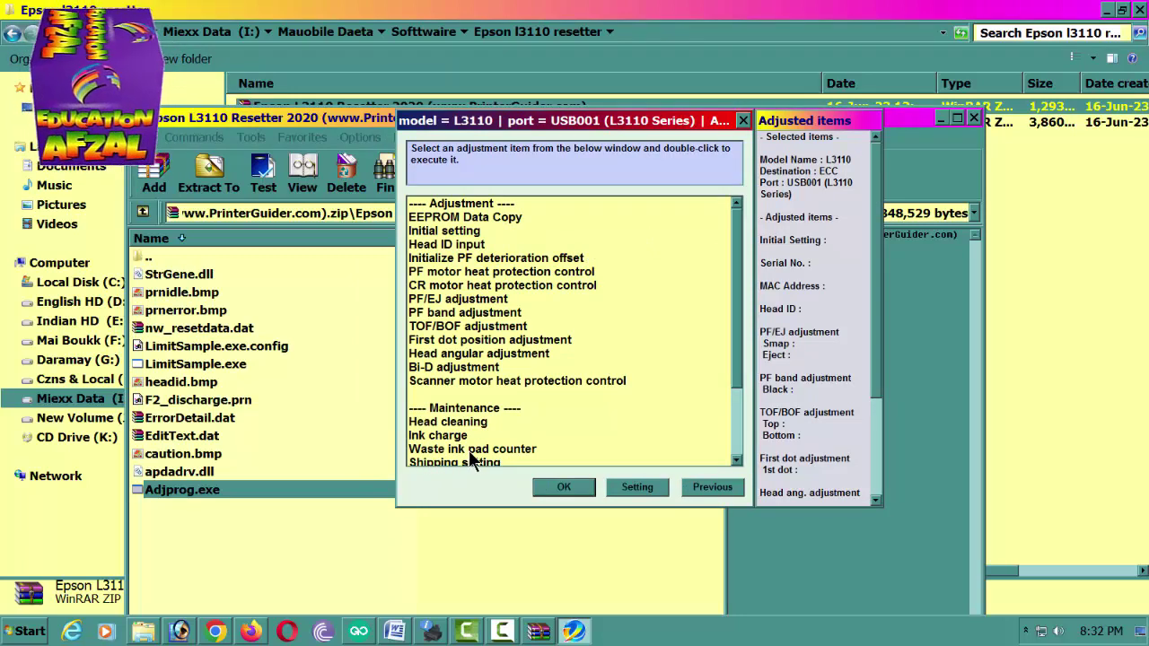
# Open the Waste ink pad counter item in Particular adjustment mode and check the current counter values
pyautogui.click(511, 452)
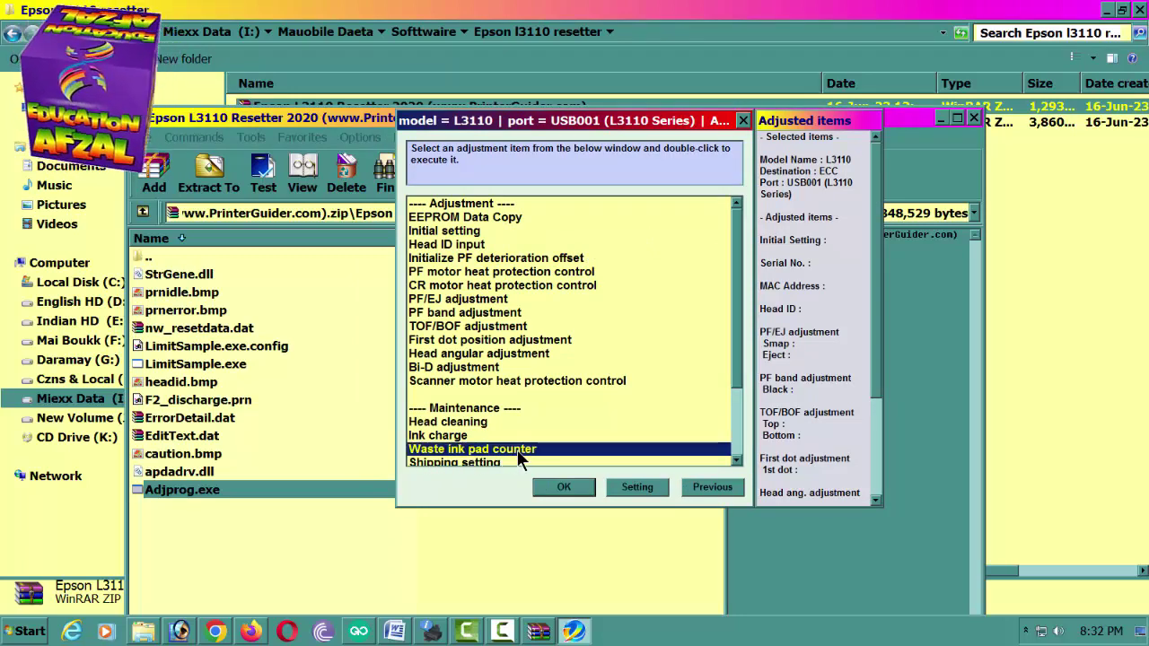
pyautogui.click(563, 490)
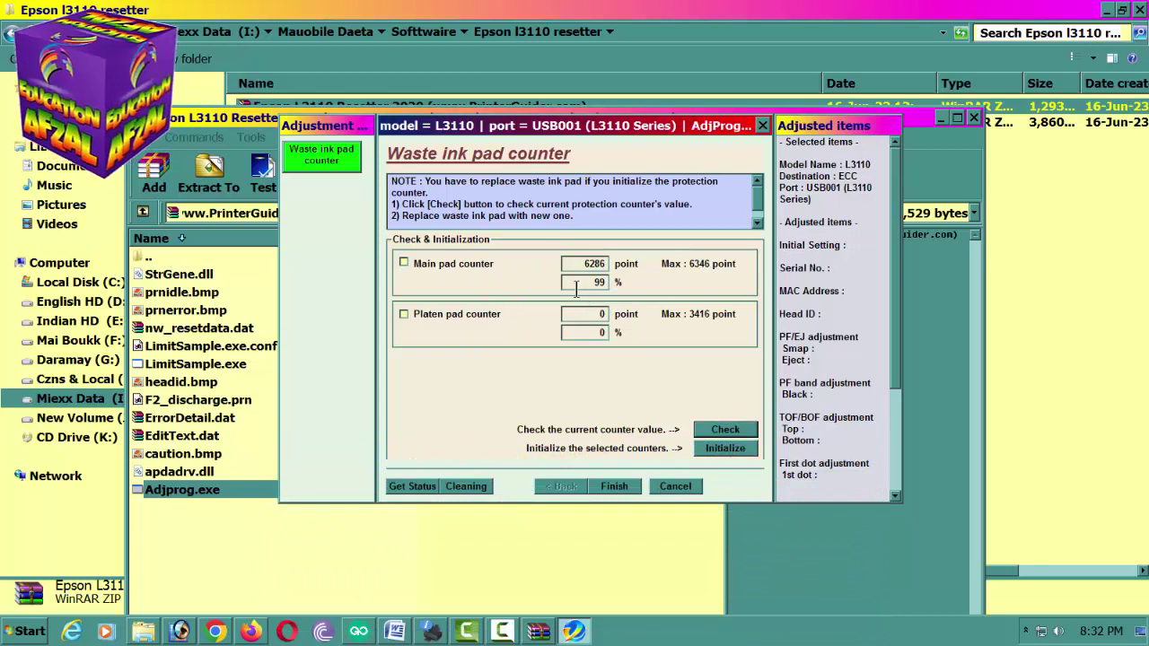
pyautogui.doubleClick(596, 284)
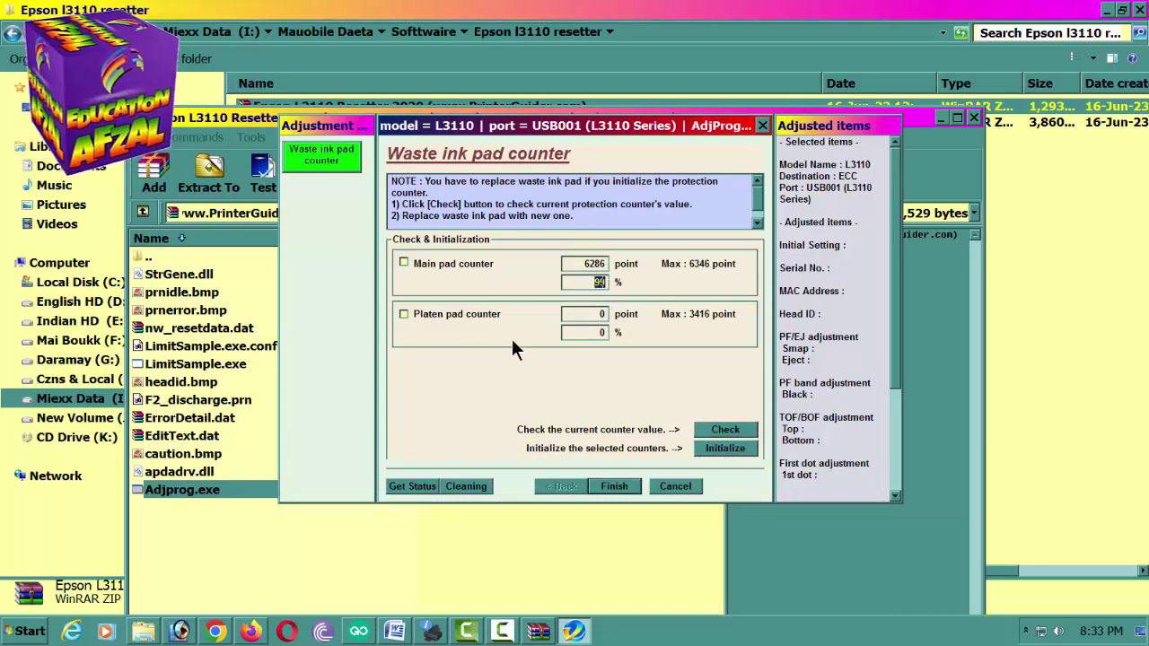
# Select both the main pad and platen pad counters, initialize them, and acknowledge the printer power-off and completion messages
pyautogui.click(404, 264)
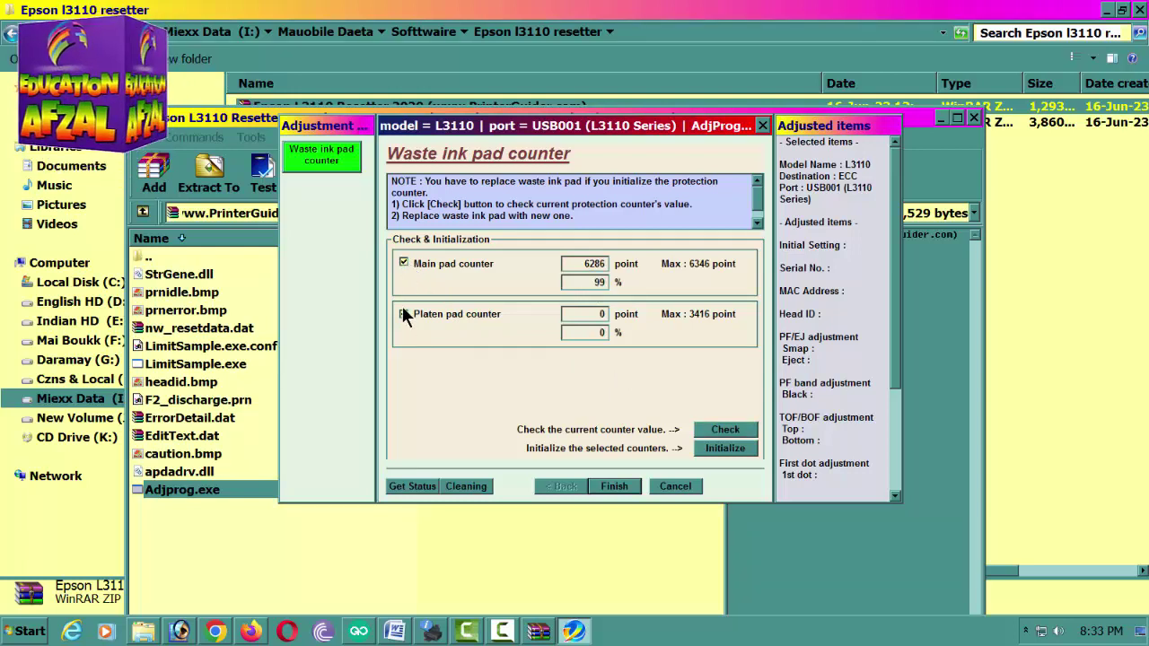
pyautogui.click(404, 314)
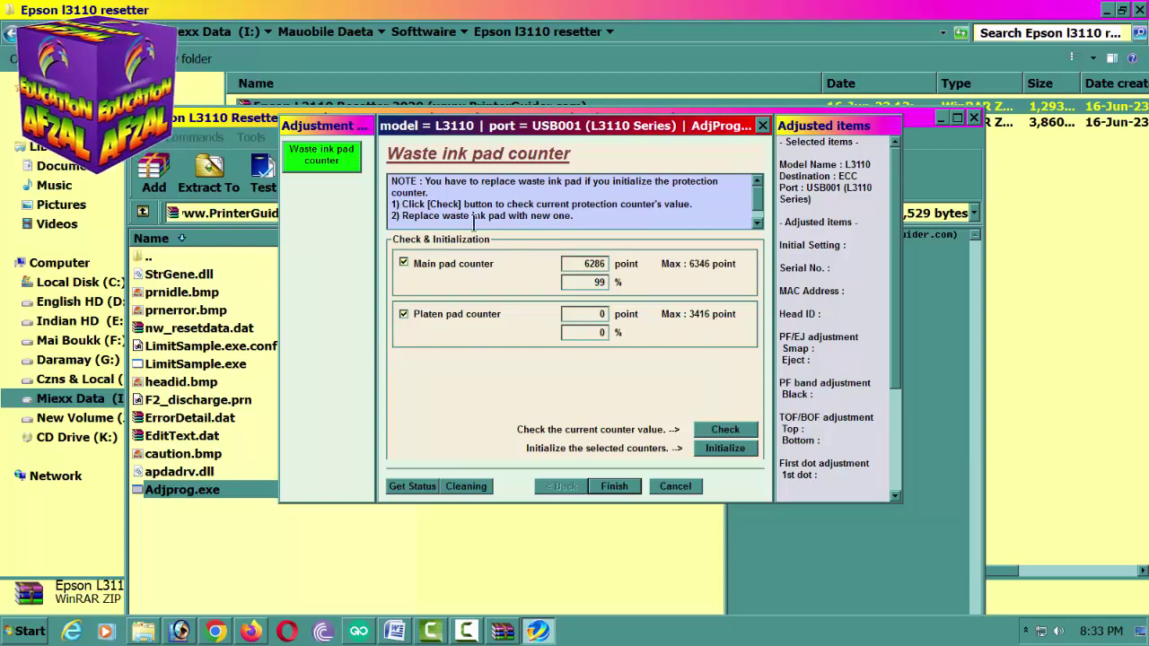
pyautogui.click(724, 448)
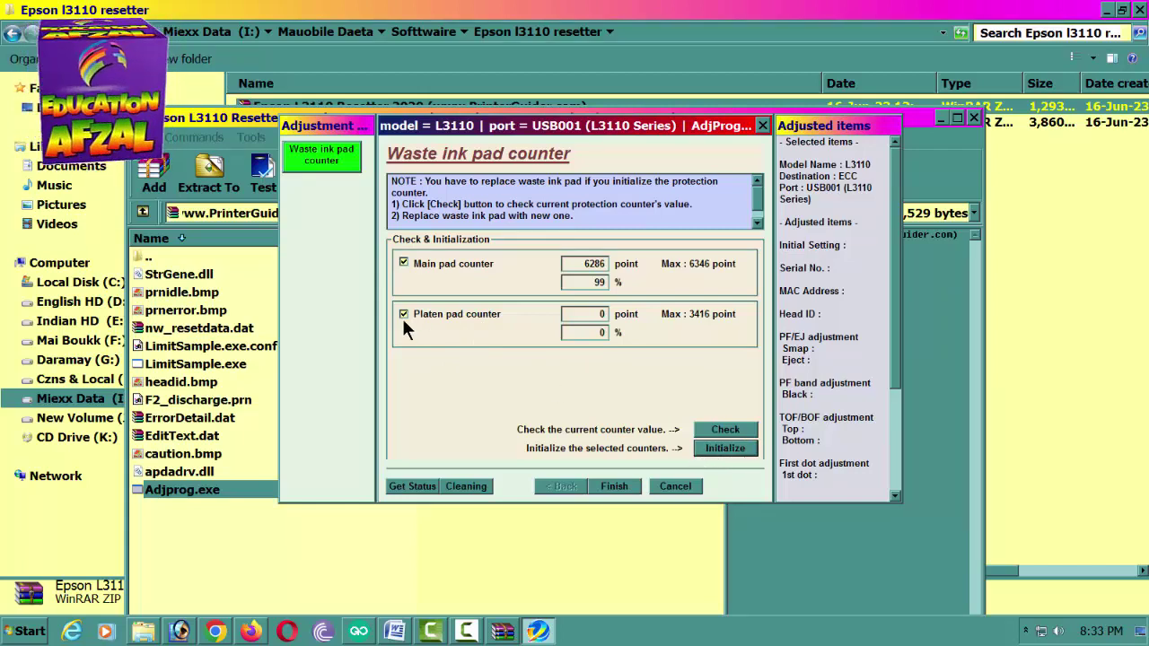
pyautogui.click(720, 453)
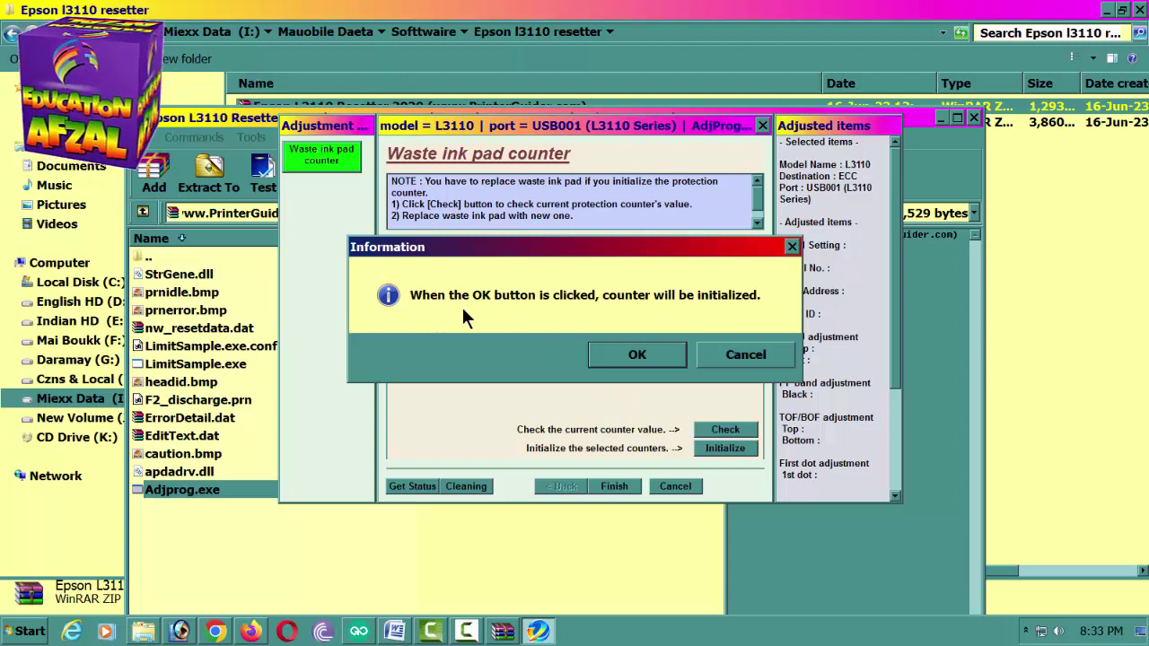
pyautogui.click(612, 347)
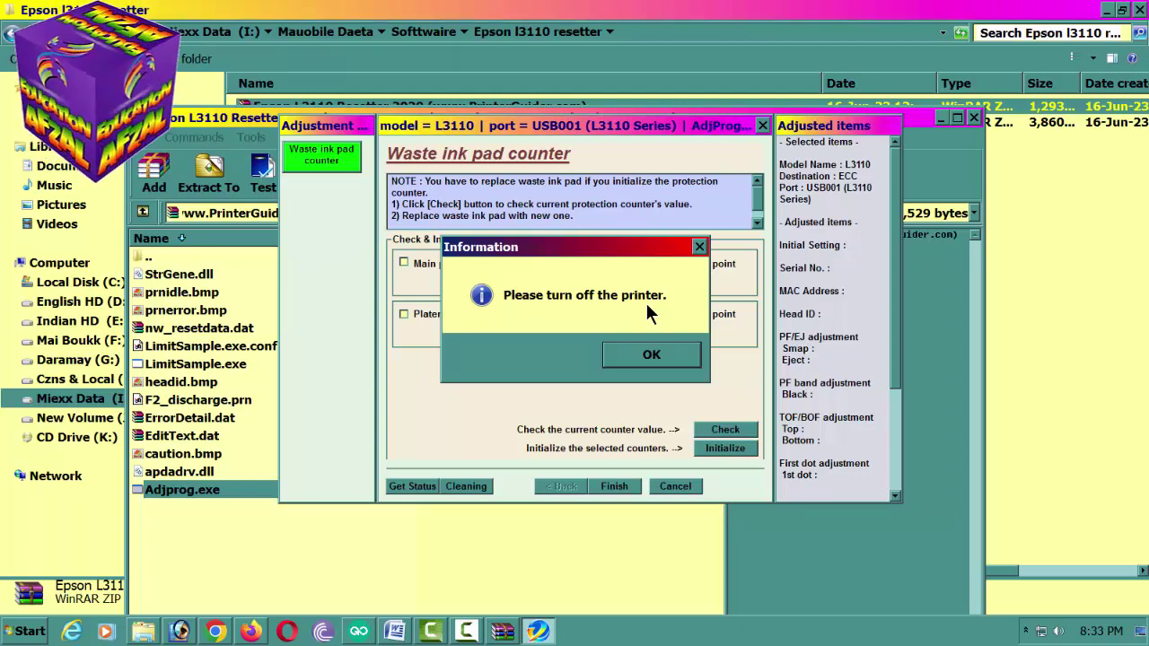
pyautogui.click(651, 356)
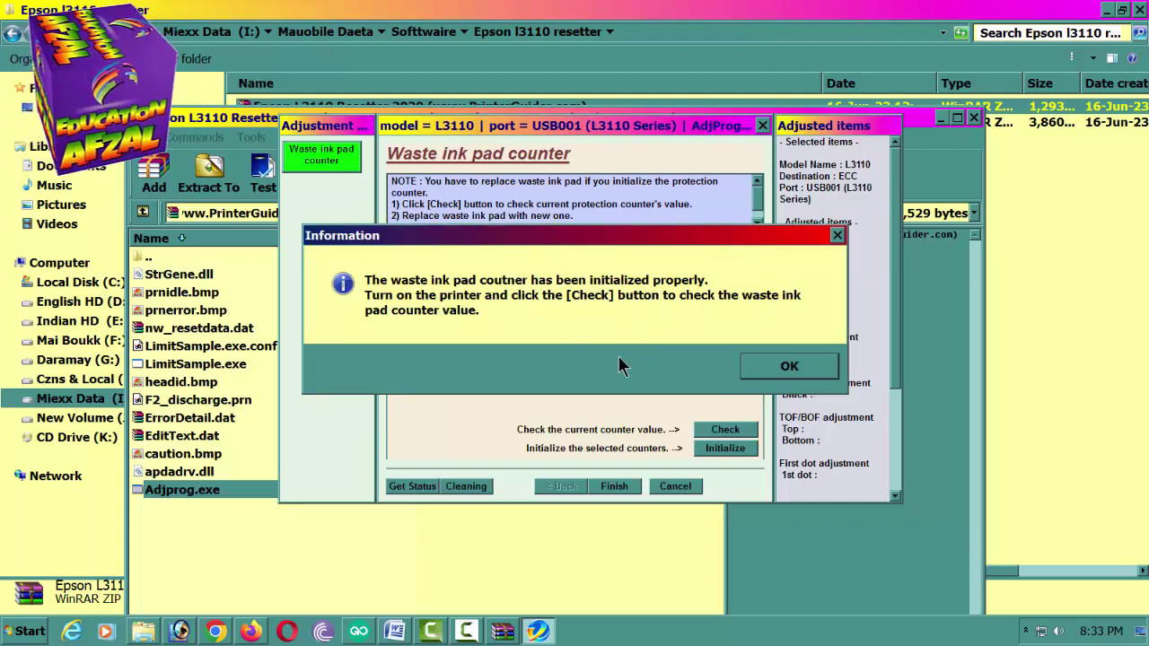
pyautogui.click(779, 368)
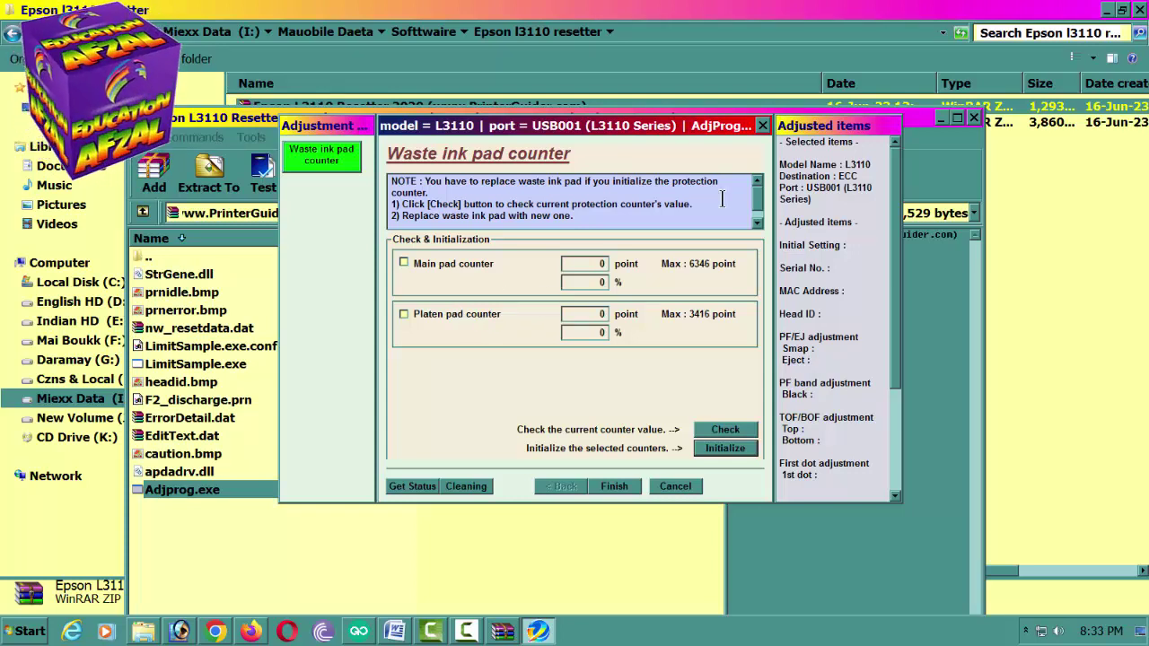
# Leave the waste ink pad counter and return to the list of adjustment items
pyautogui.press('Return')
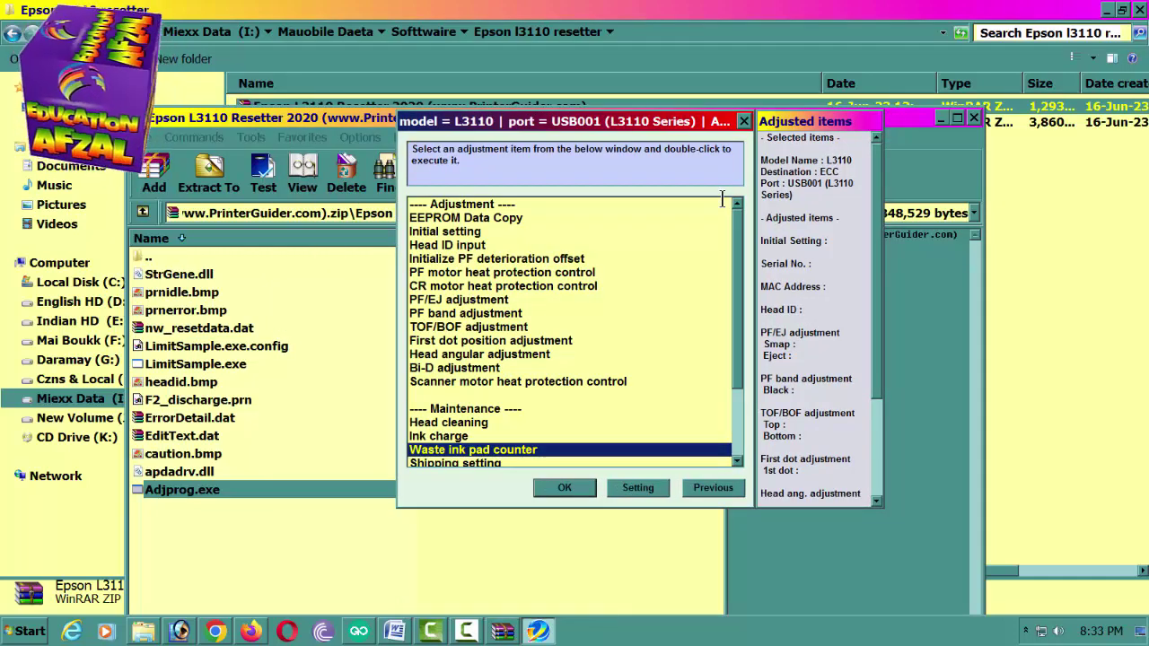
pyautogui.scroll(-2, 722, 198)
pyautogui.scroll(1, 722, 199)
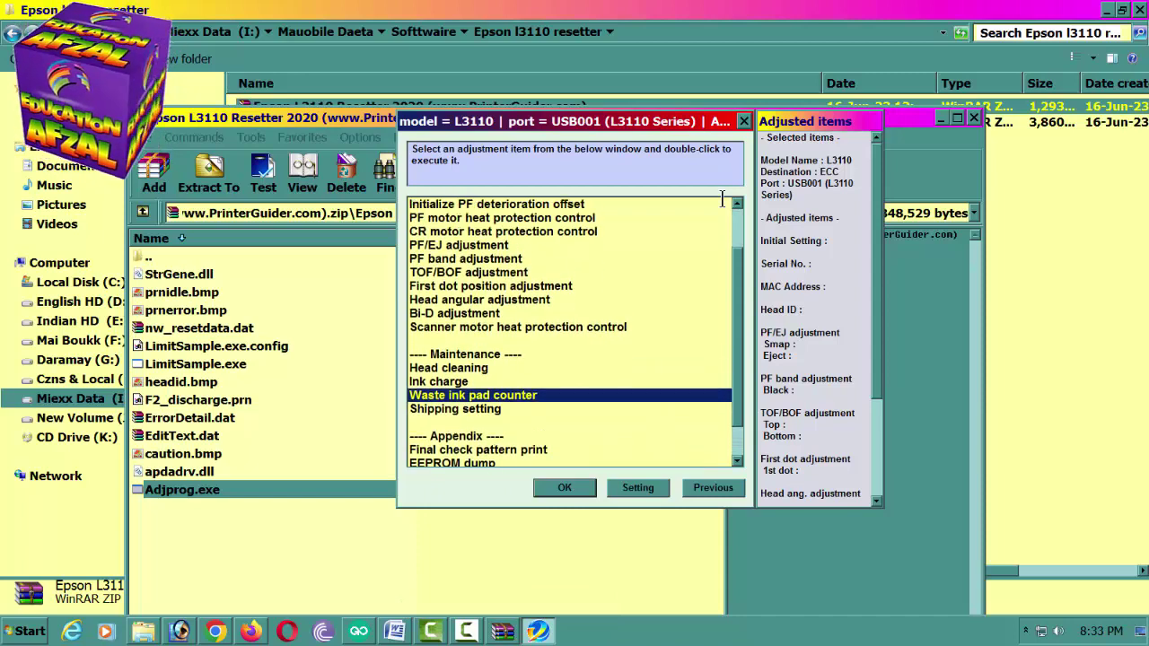